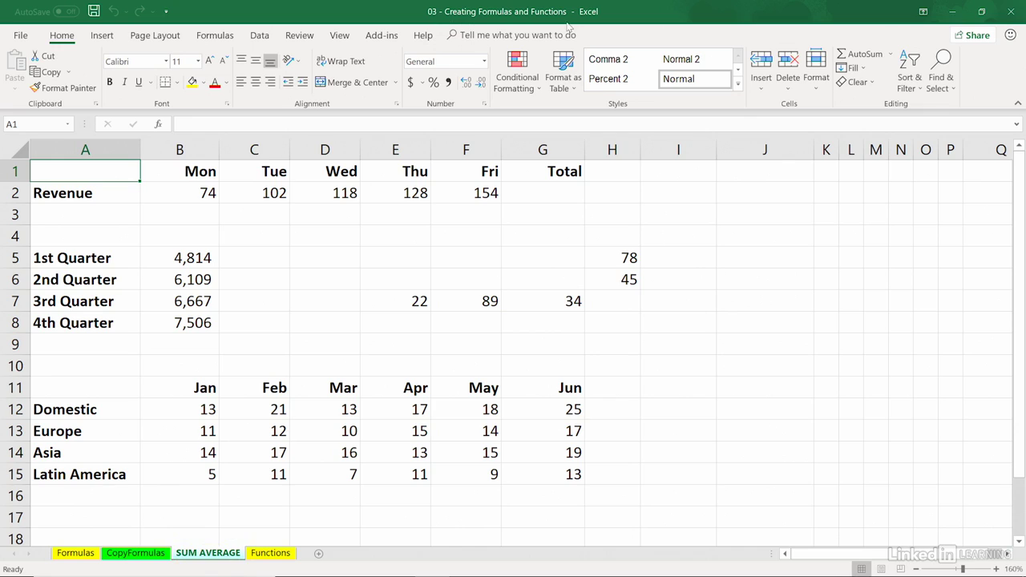
{"action": "left_click", "coordinate": [542, 193]}
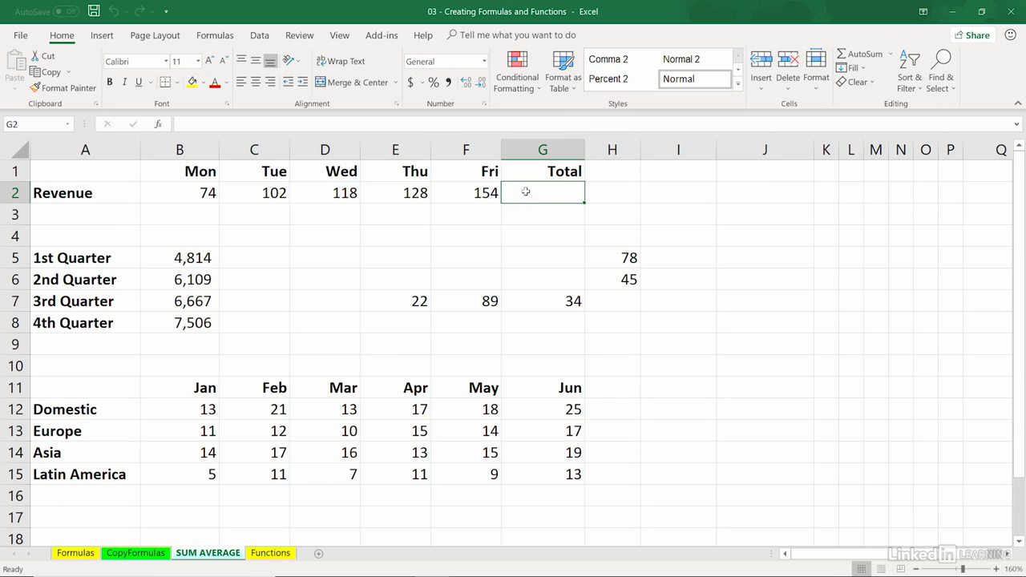
{"action": "type", "text": "=s"}
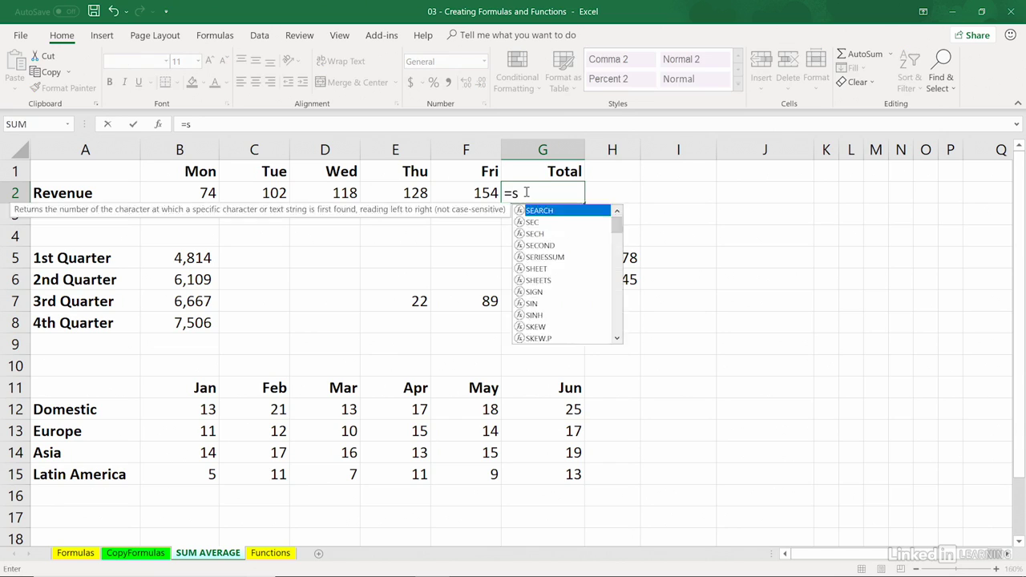
{"action": "type", "text": "um("}
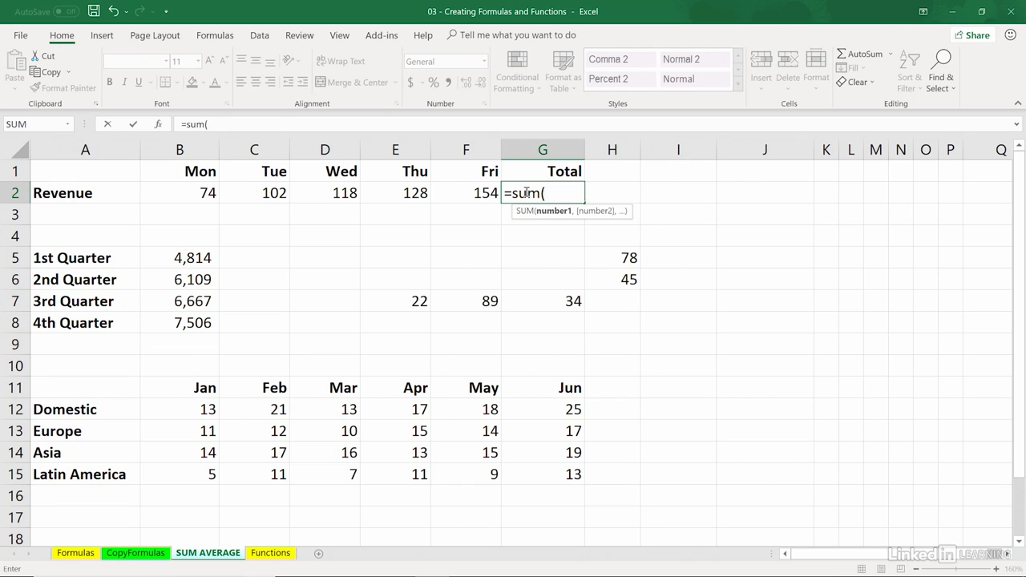
{"action": "key", "text": "Escape"}
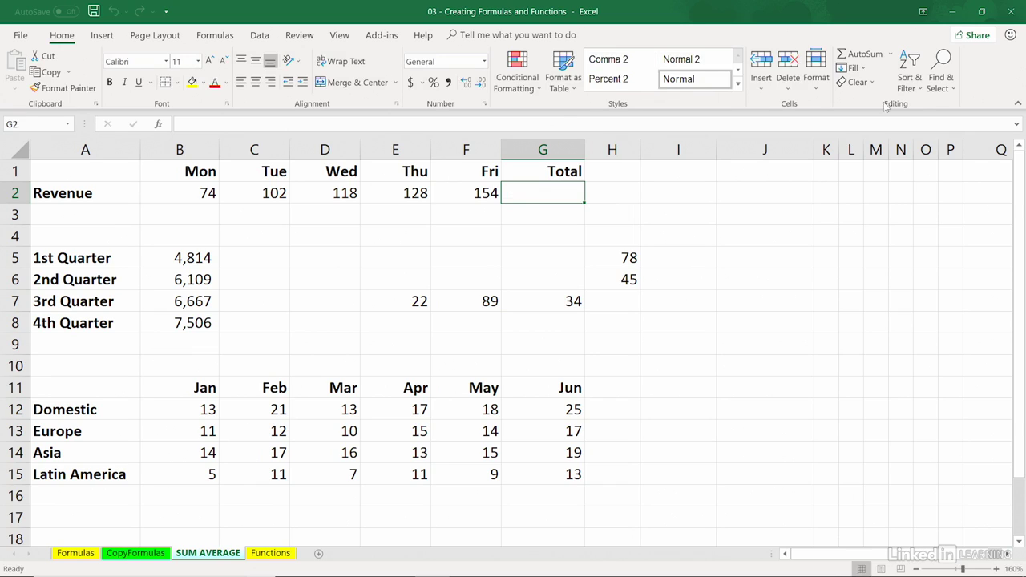
Total the Monday-to-Friday revenue in G2 with AutoSum and clear the cell again.
{"action": "left_click", "coordinate": [861, 54]}
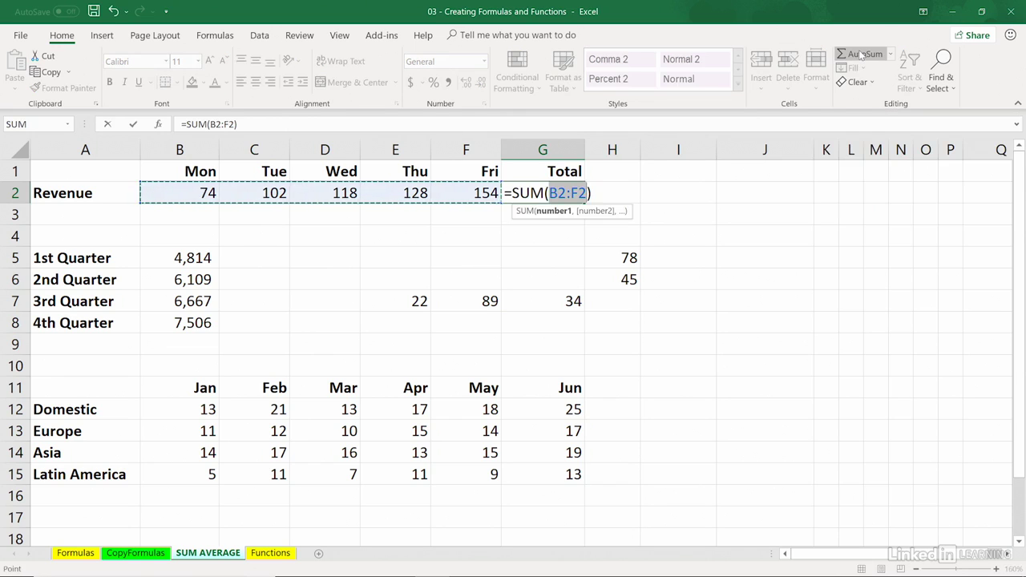
{"action": "left_click", "coordinate": [861, 54]}
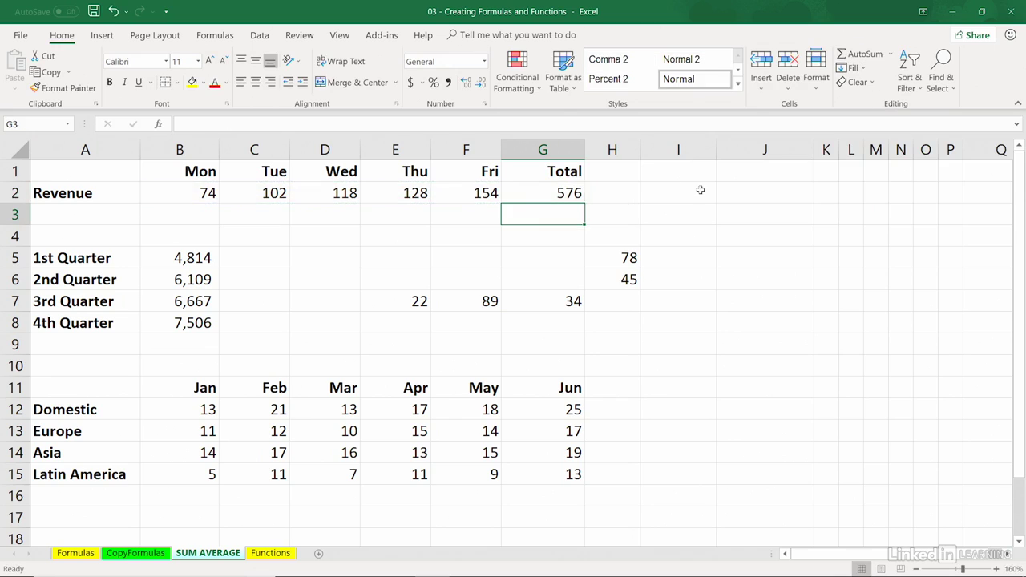
{"action": "left_click", "coordinate": [575, 191]}
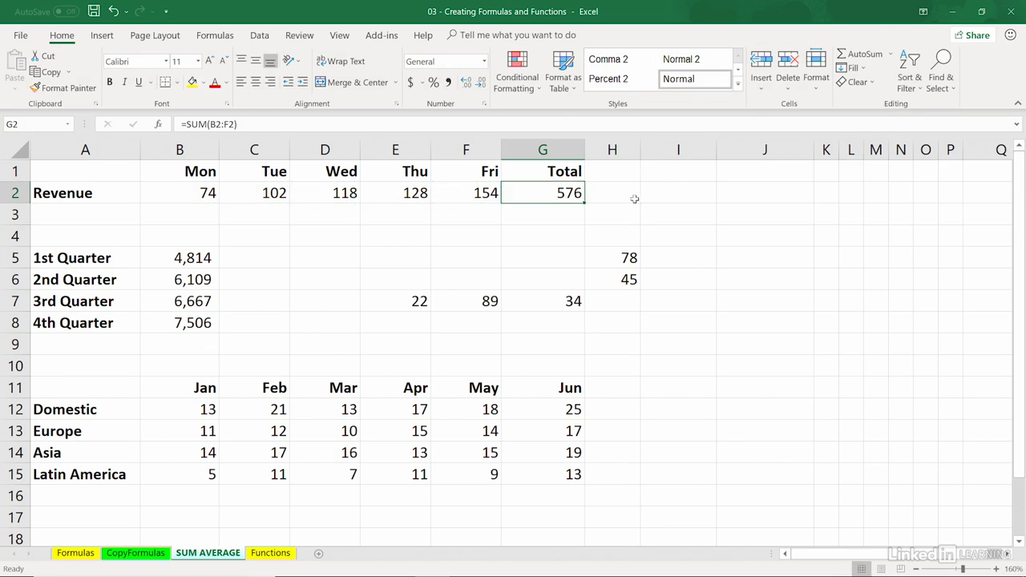
{"action": "key", "text": "Delete"}
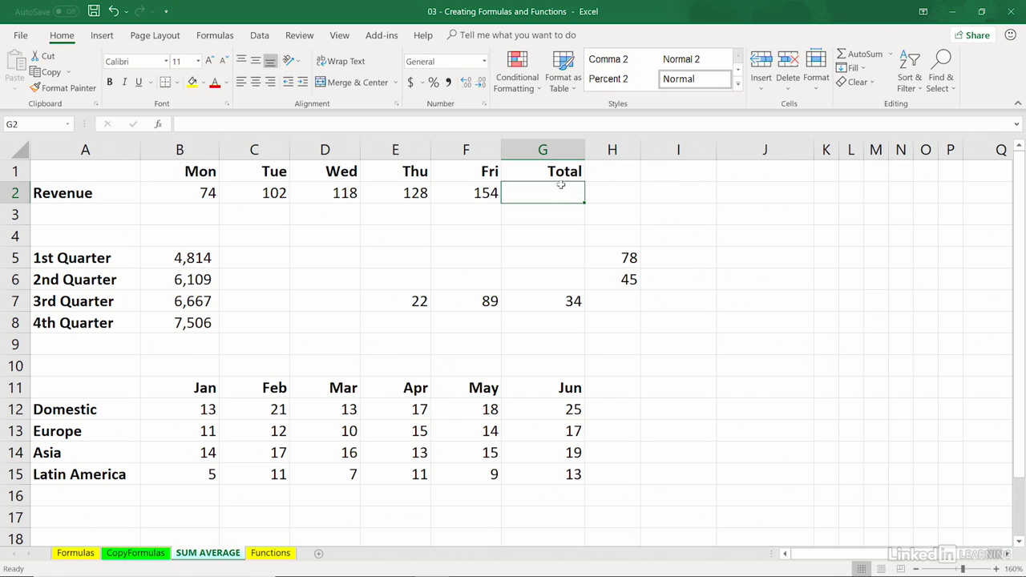
Total the Monday-to-Friday revenue in G2 with AutoSum and check which cells its formula covers.
{"action": "left_click", "coordinate": [857, 65]}
{"action": "left_click", "coordinate": [857, 64]}
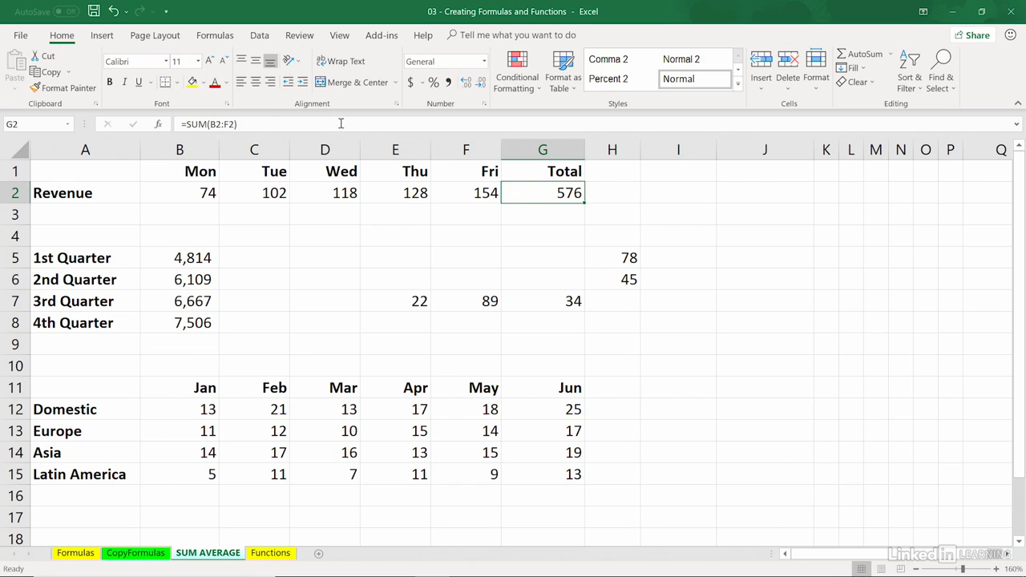
{"action": "double_click", "coordinate": [507, 191]}
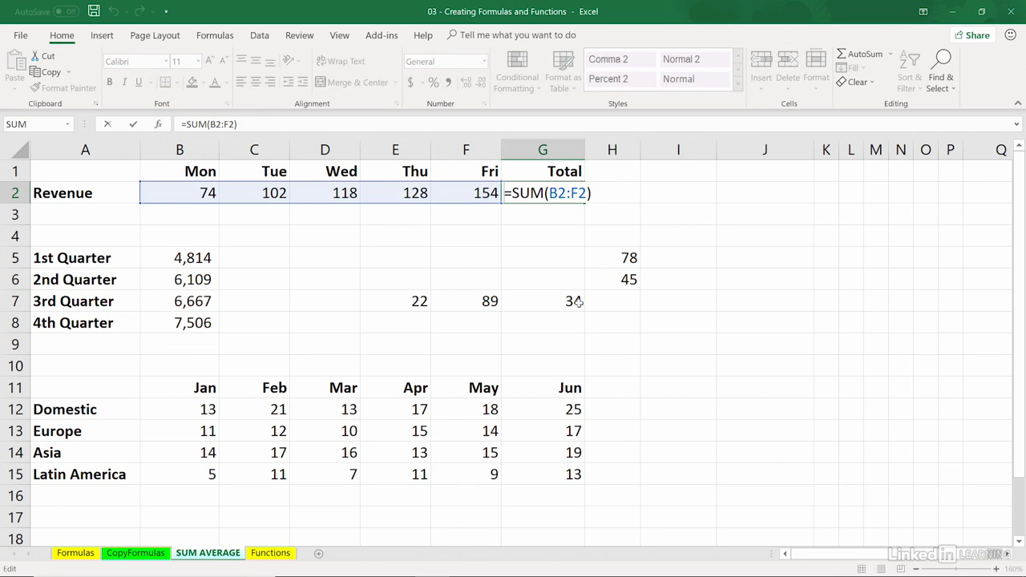
{"action": "key", "text": "Escape"}
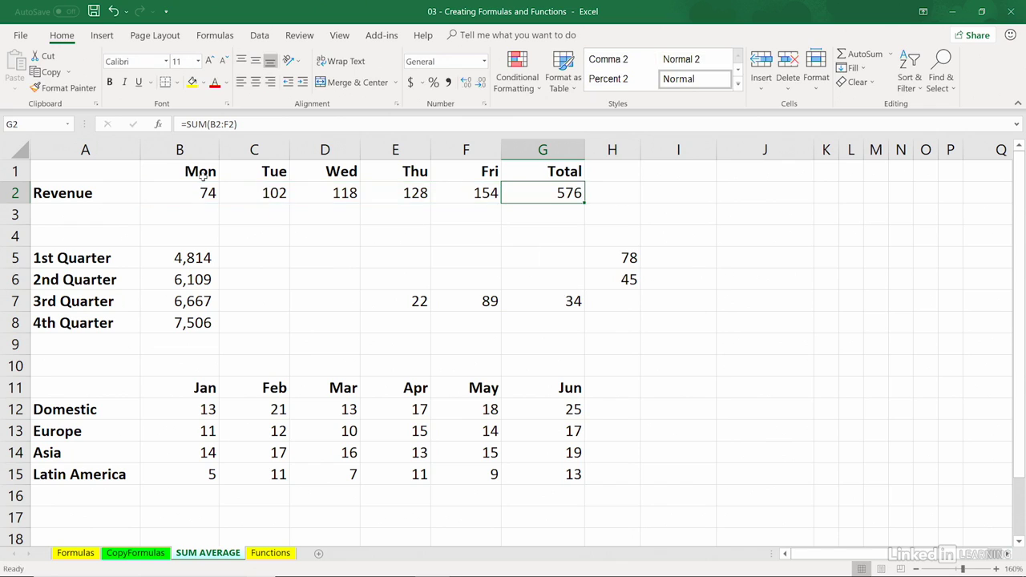
Insert an AutoSum of the four quarterly values B5:B8 in B9 and clear the cell again.
{"action": "left_click", "coordinate": [187, 343]}
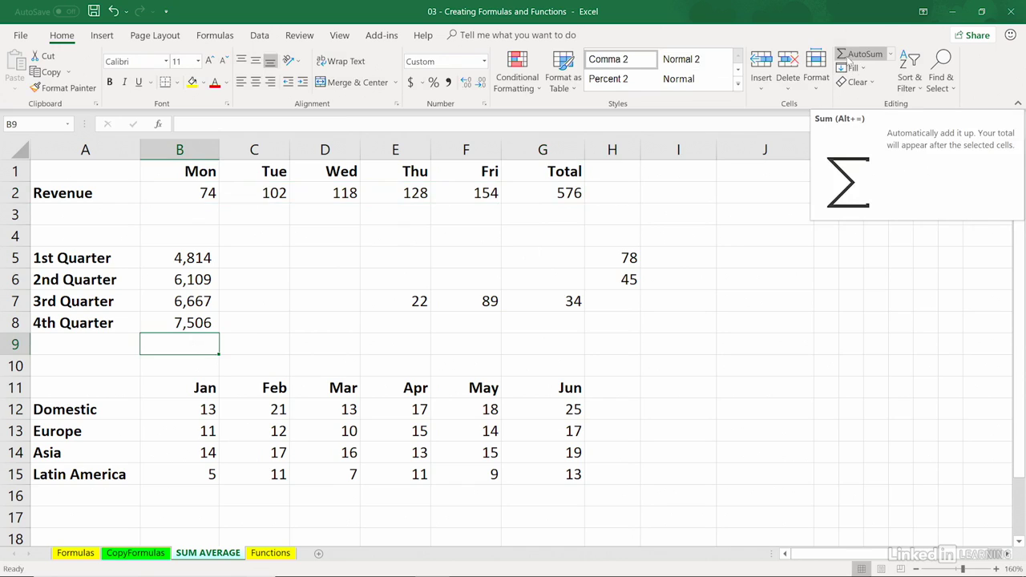
{"action": "left_click", "coordinate": [215, 35]}
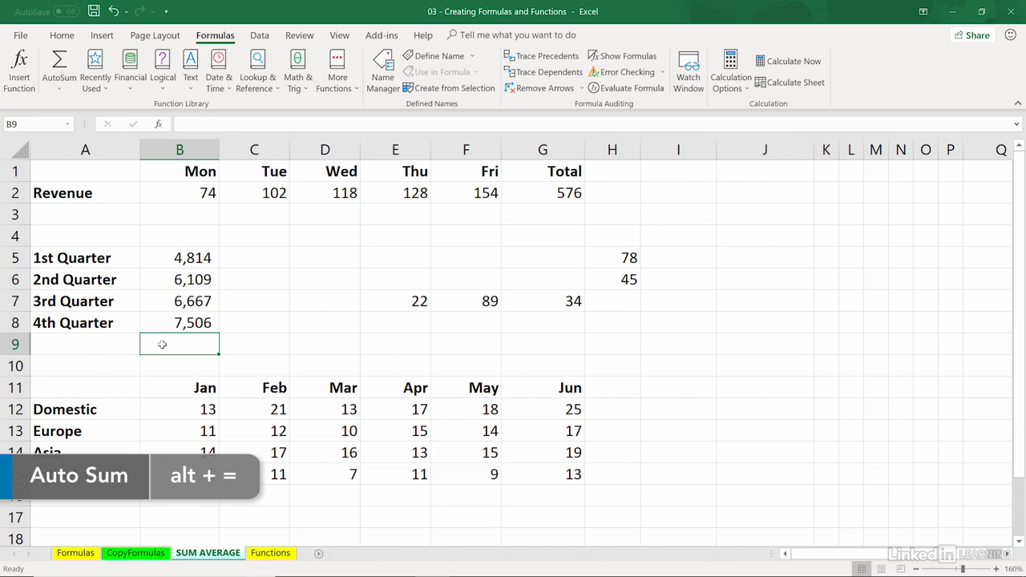
{"action": "key", "text": "alt+equal"}
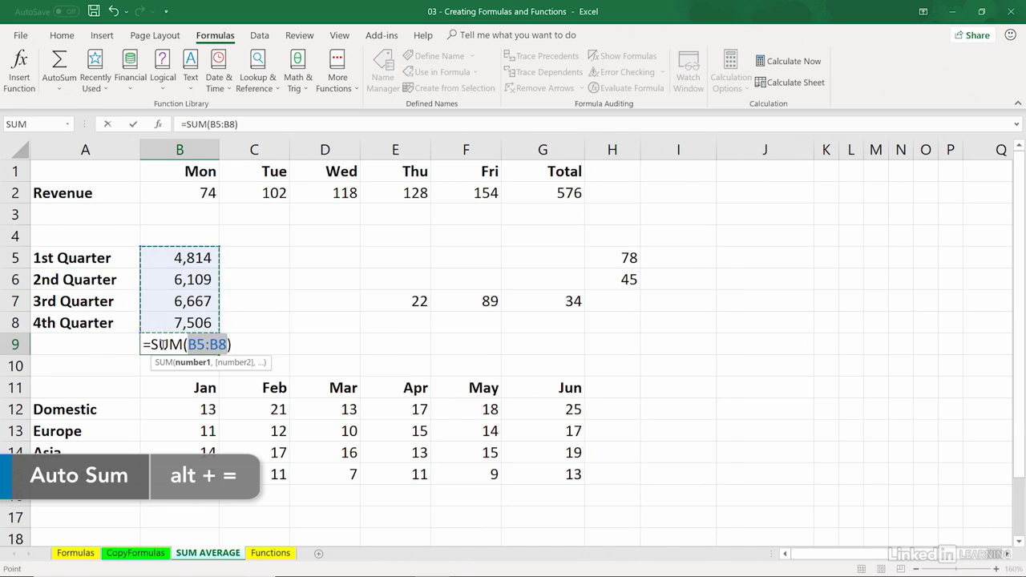
{"action": "key", "text": "Return"}
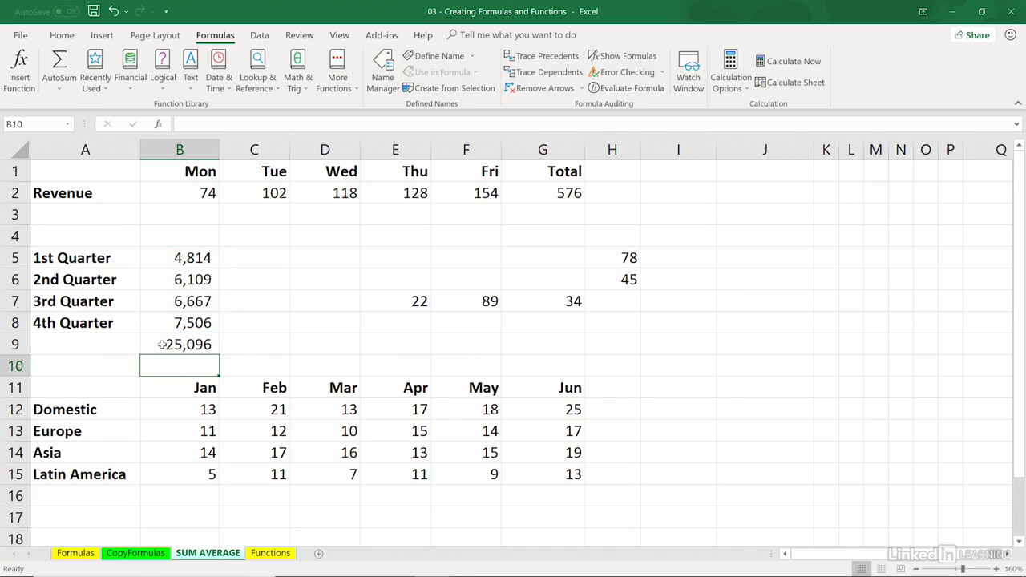
{"action": "left_click", "coordinate": [172, 341]}
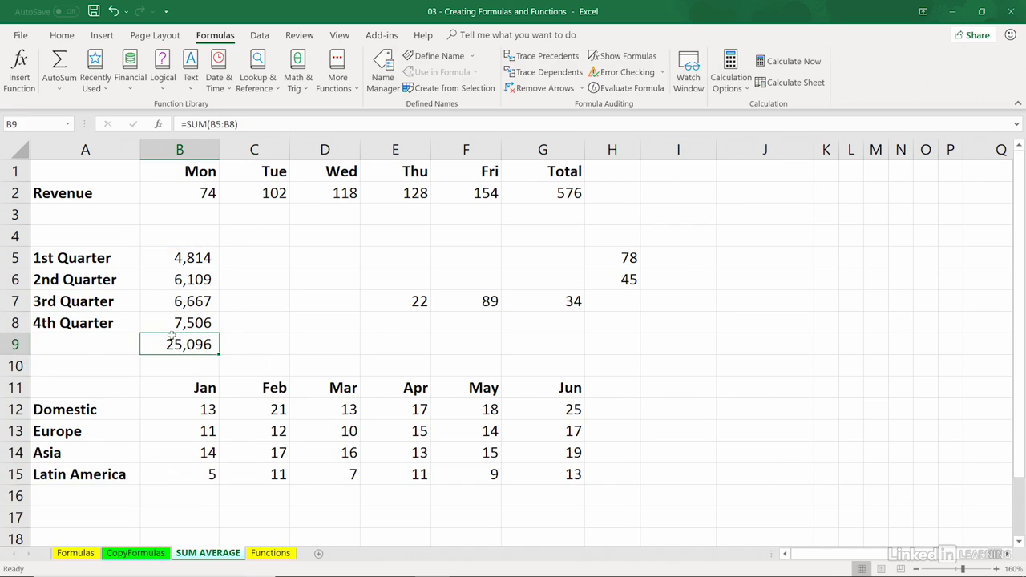
{"action": "key", "text": "Delete"}
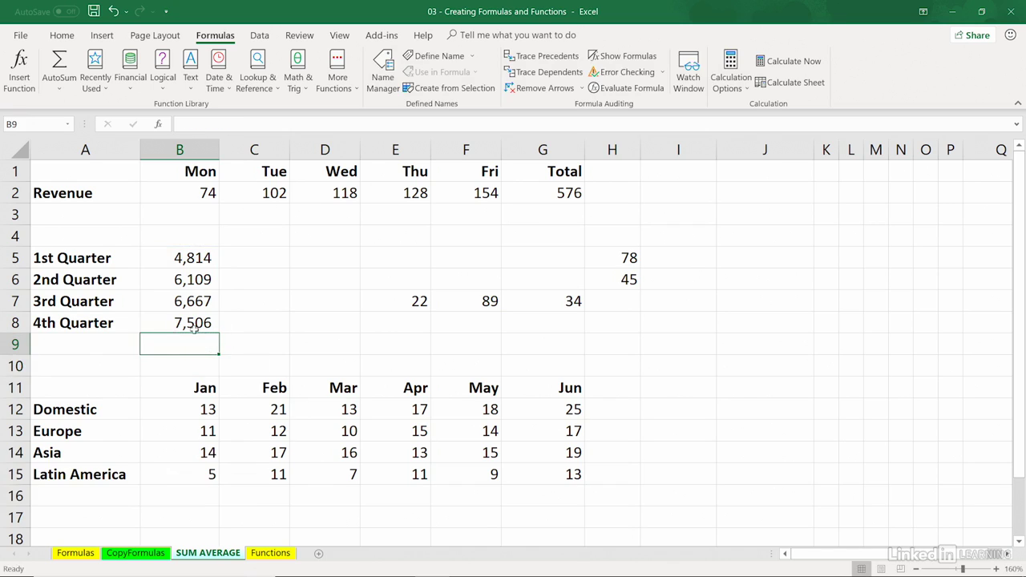
Select the quarterly values B5:B8 and add their total directly below with AutoSum.
{"action": "left_click", "coordinate": [163, 256]}
{"action": "left_click_drag", "start_coordinate": [163, 256], "coordinate": [165, 318]}
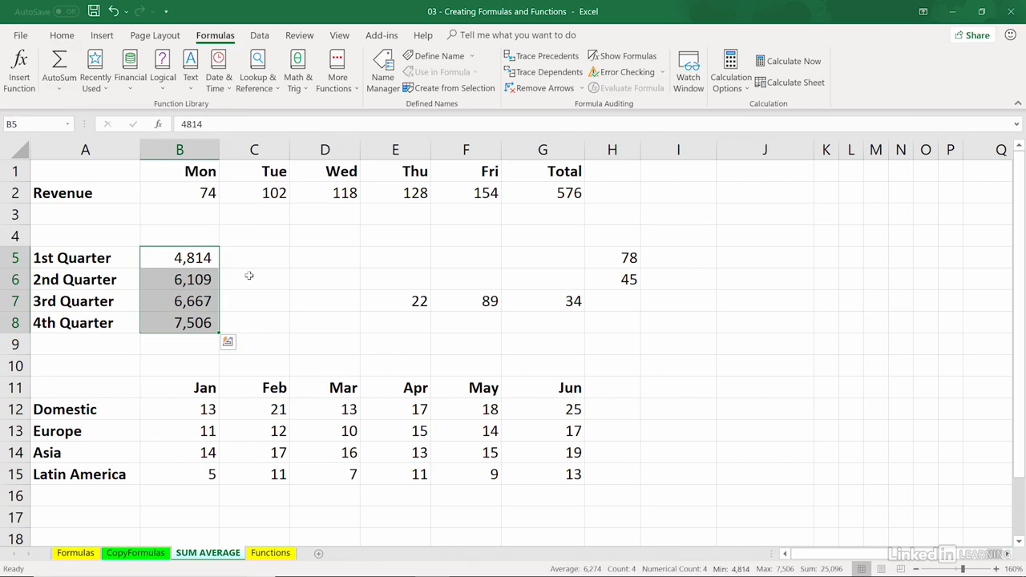
{"action": "key", "text": "alt+equal"}
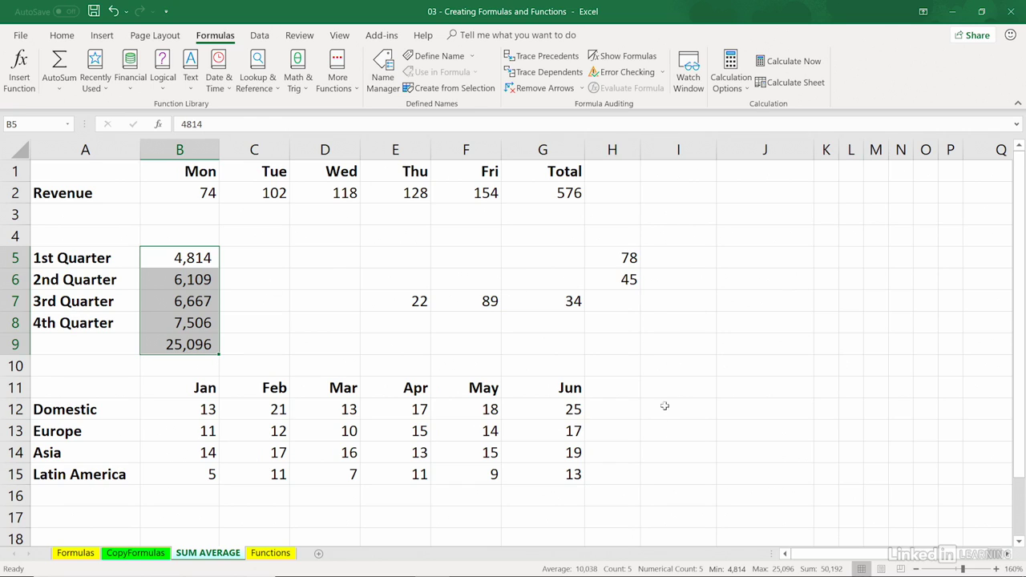
Insert an AutoSum in H7, changing its suggested range to E7:G7.
{"action": "left_click", "coordinate": [619, 301]}
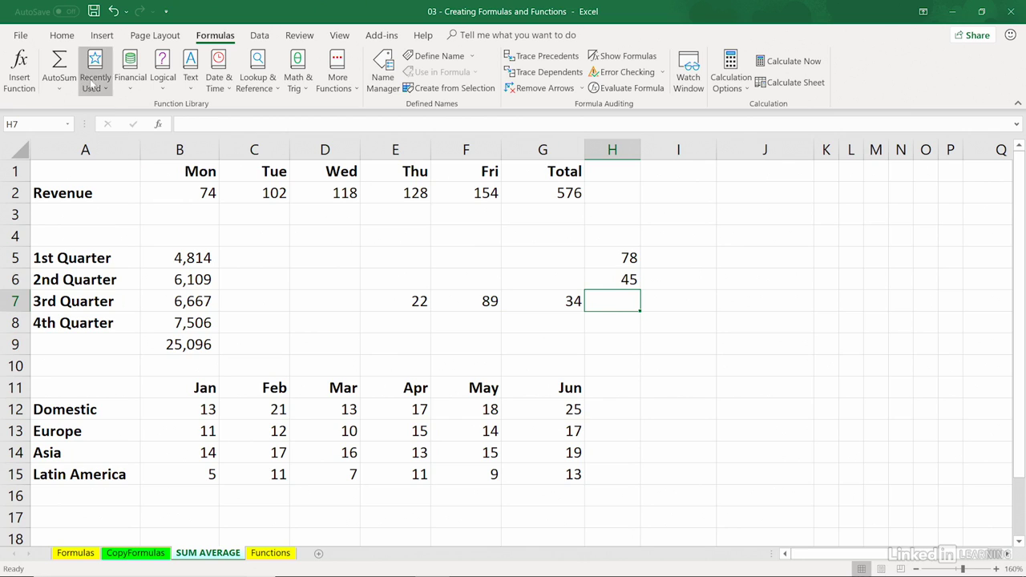
{"action": "left_click", "coordinate": [61, 65]}
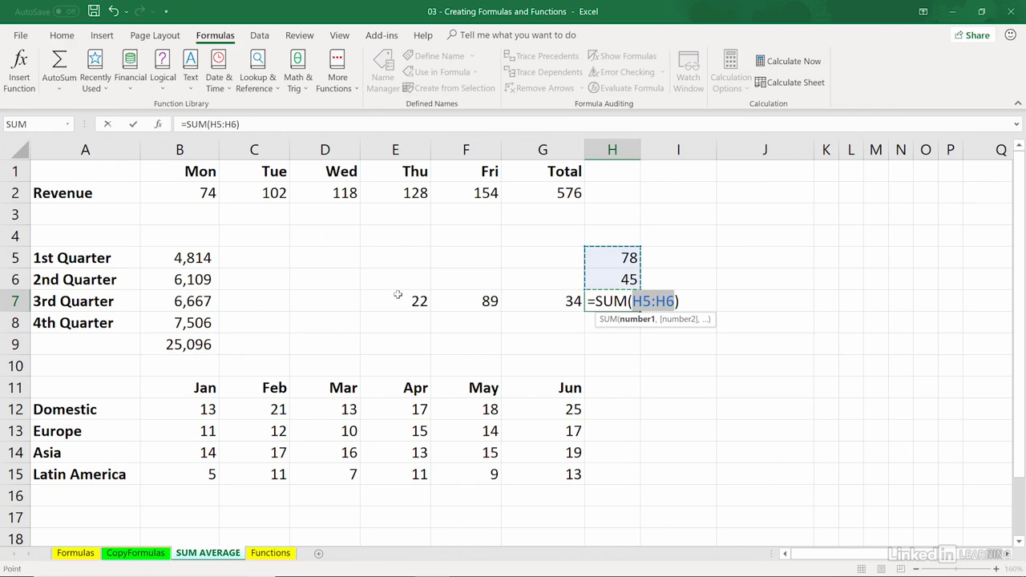
{"action": "left_click_drag", "start_coordinate": [398, 298], "coordinate": [538, 297]}
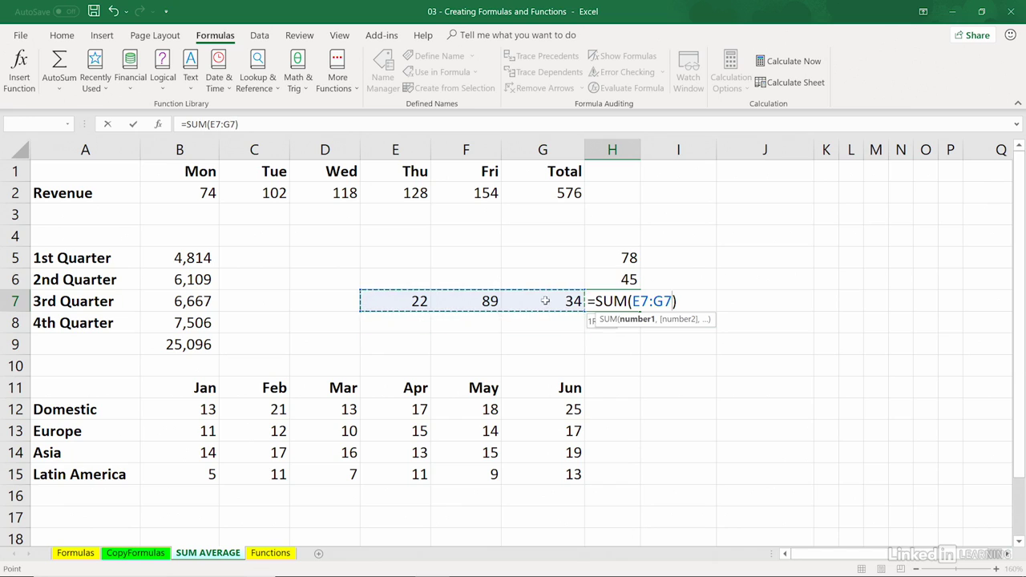
{"action": "key", "text": "Return"}
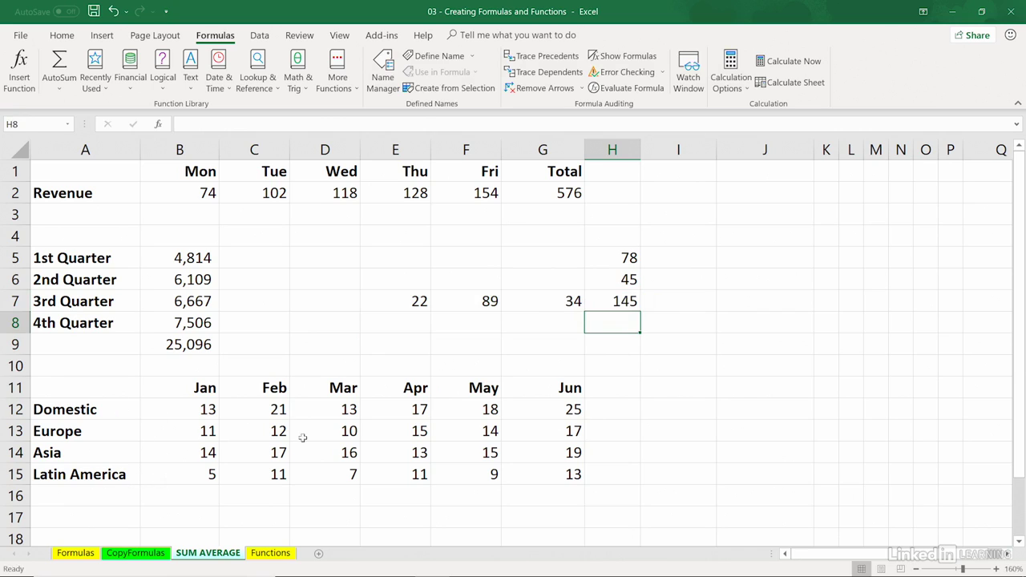
Fill H12:H15 with AutoSum row totals for the four regions and clear them again.
{"action": "left_click_drag", "start_coordinate": [617, 411], "coordinate": [615, 471]}
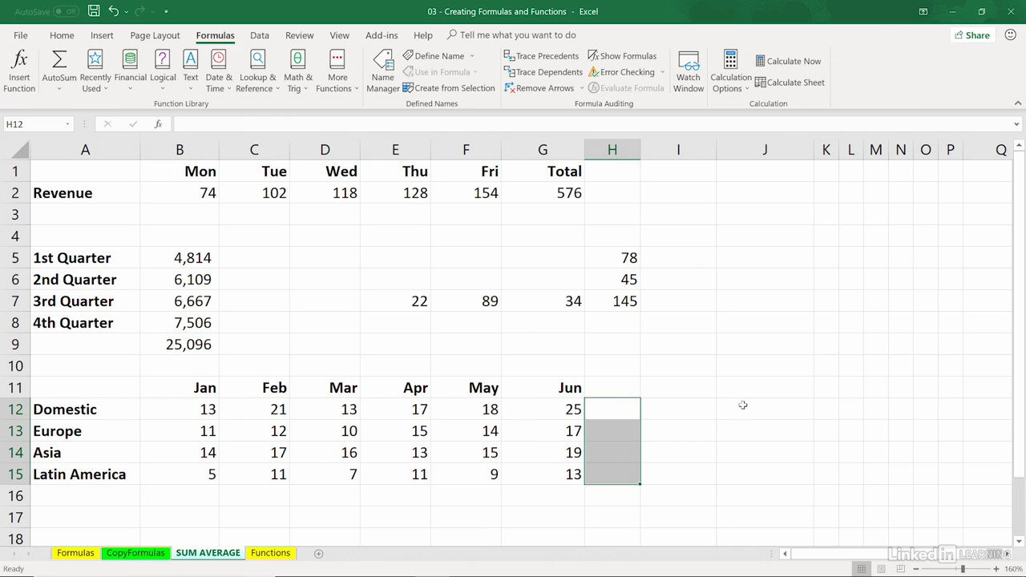
{"action": "key", "text": "alt+equal"}
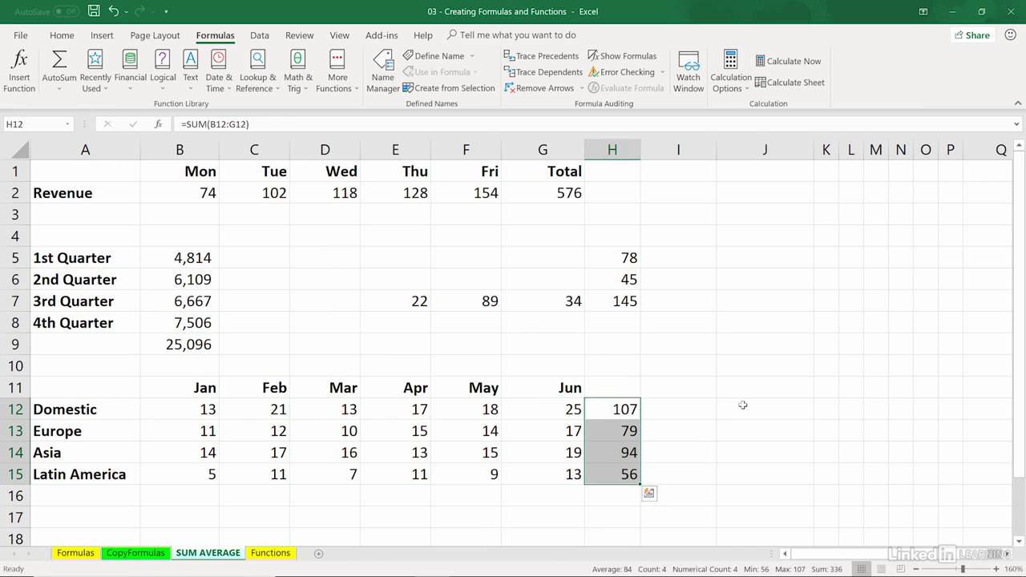
{"action": "key", "text": "Delete"}
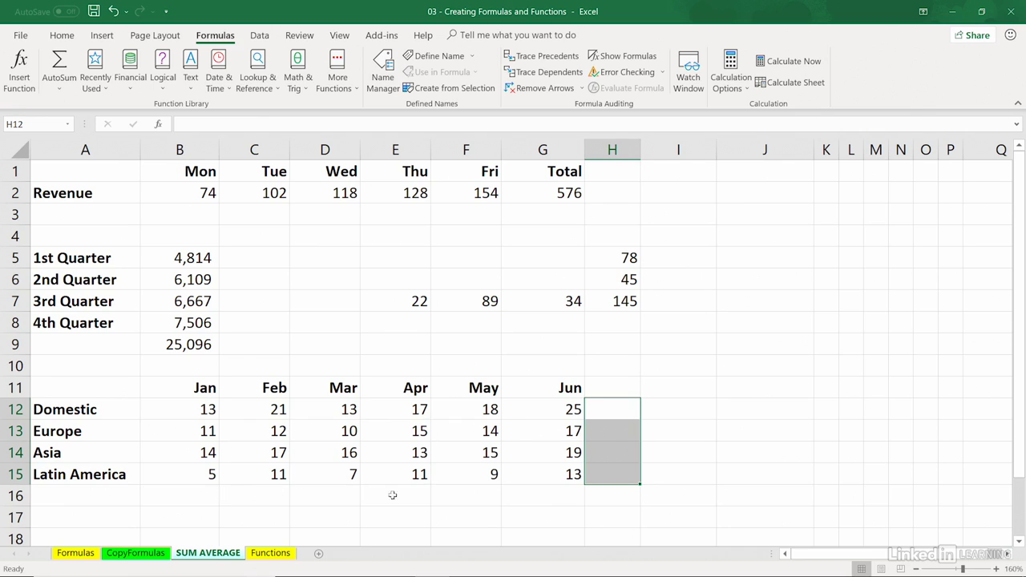
Add all row totals, column totals and the grand total to the regional table at once by applying AutoSum to B12:H16.
{"action": "left_click_drag", "start_coordinate": [194, 405], "coordinate": [609, 489]}
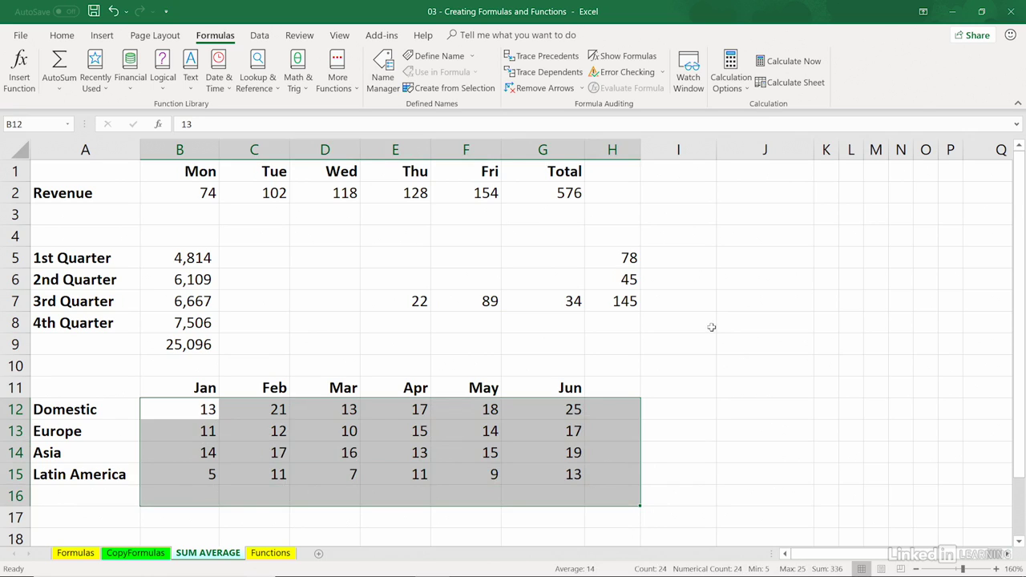
{"action": "key", "text": "alt+equal"}
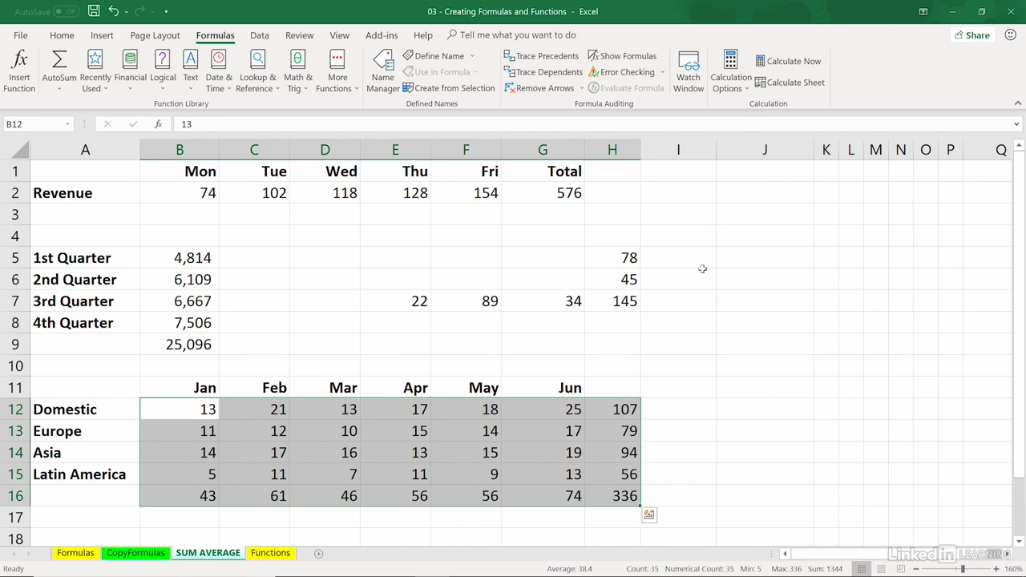
Examine the formulas of the Europe and Latin America row totals, the May and April column totals, and the grand total.
{"action": "left_click", "coordinate": [620, 430]}
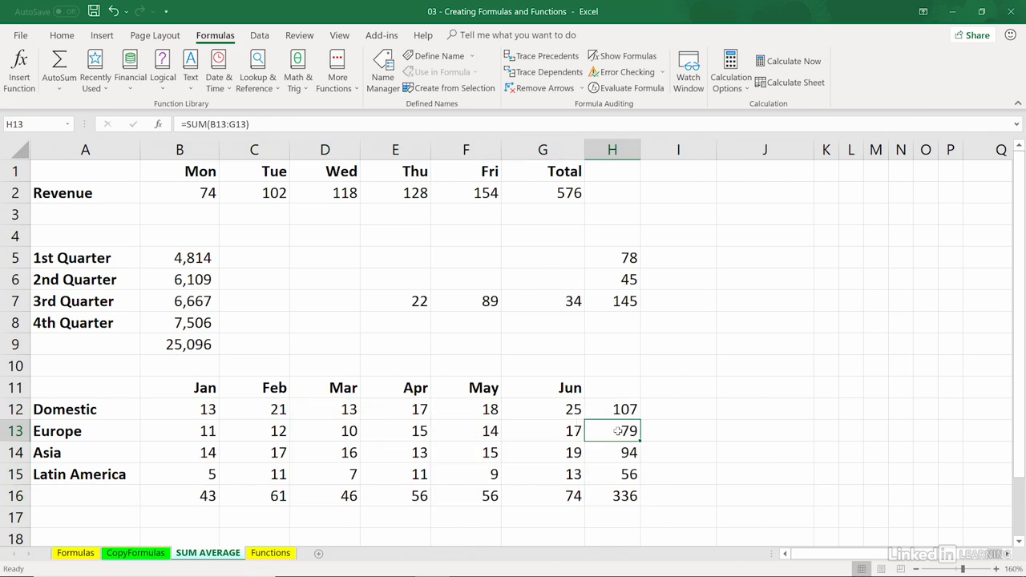
{"action": "double_click", "coordinate": [620, 430]}
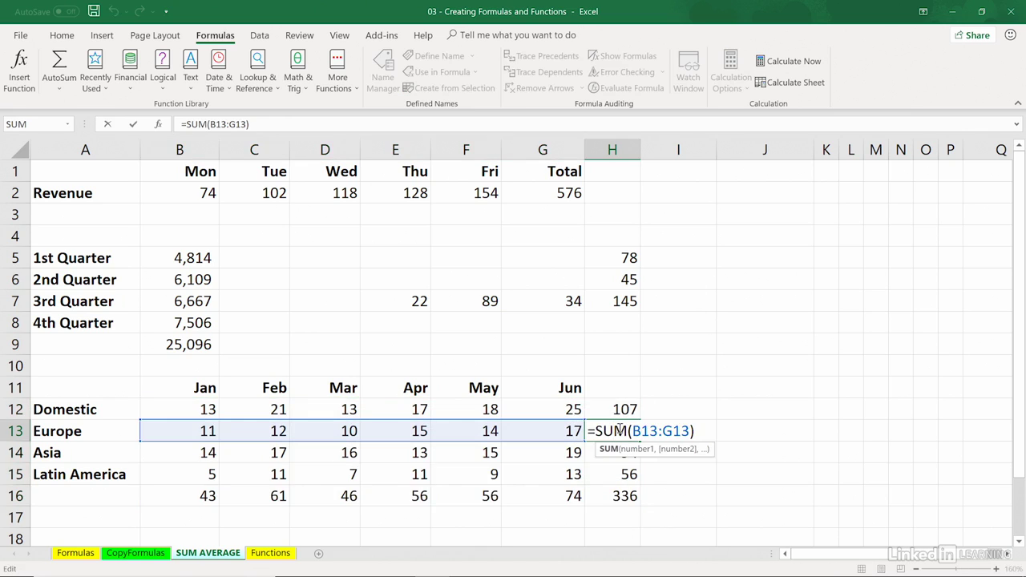
{"action": "key", "text": "Escape"}
{"action": "left_click", "coordinate": [620, 474]}
{"action": "double_click", "coordinate": [620, 473]}
{"action": "key", "text": "Escape"}
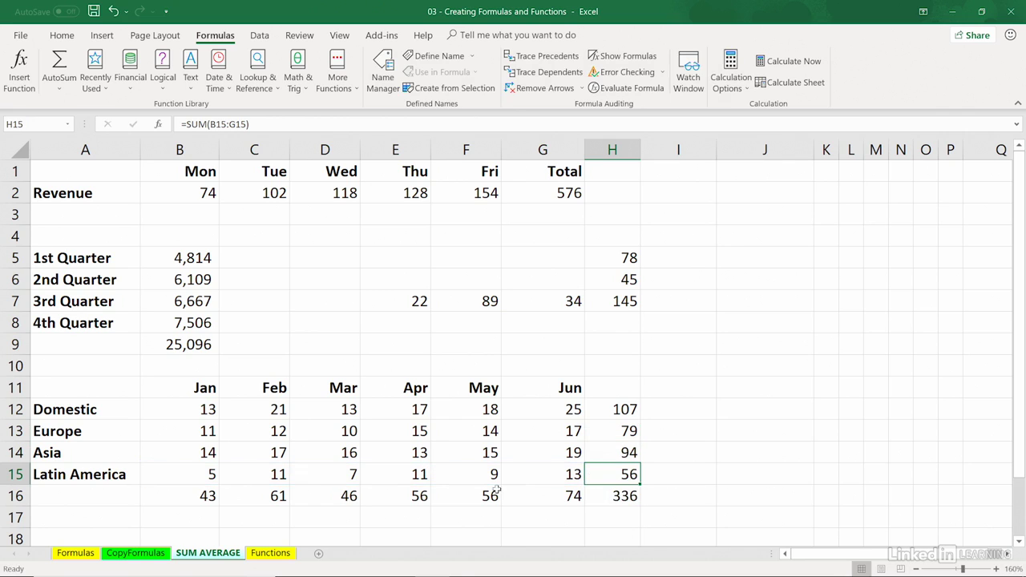
{"action": "left_click", "coordinate": [487, 494]}
{"action": "double_click", "coordinate": [486, 495]}
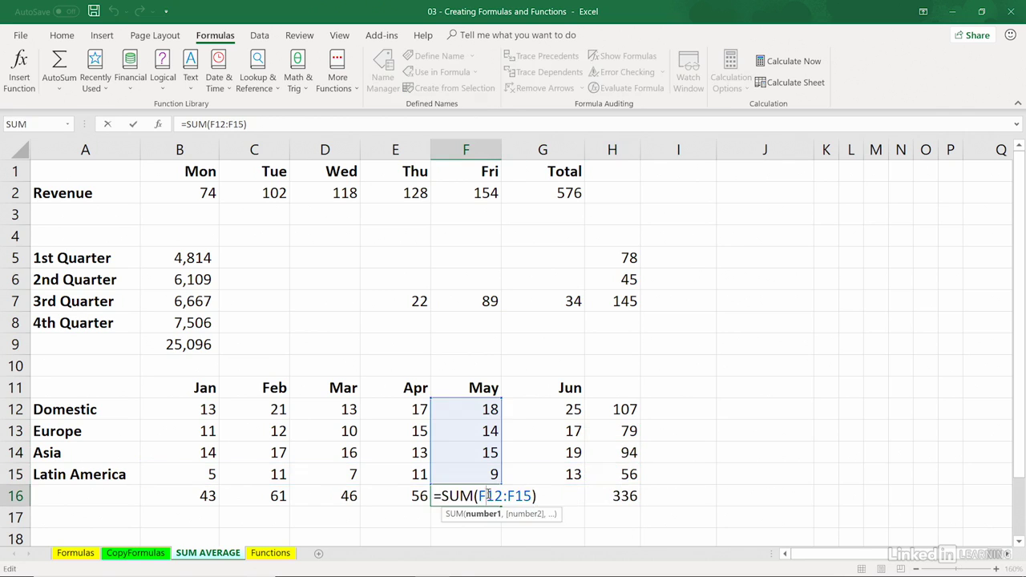
{"action": "key", "text": "Escape"}
{"action": "left_click", "coordinate": [375, 495]}
{"action": "double_click", "coordinate": [375, 495]}
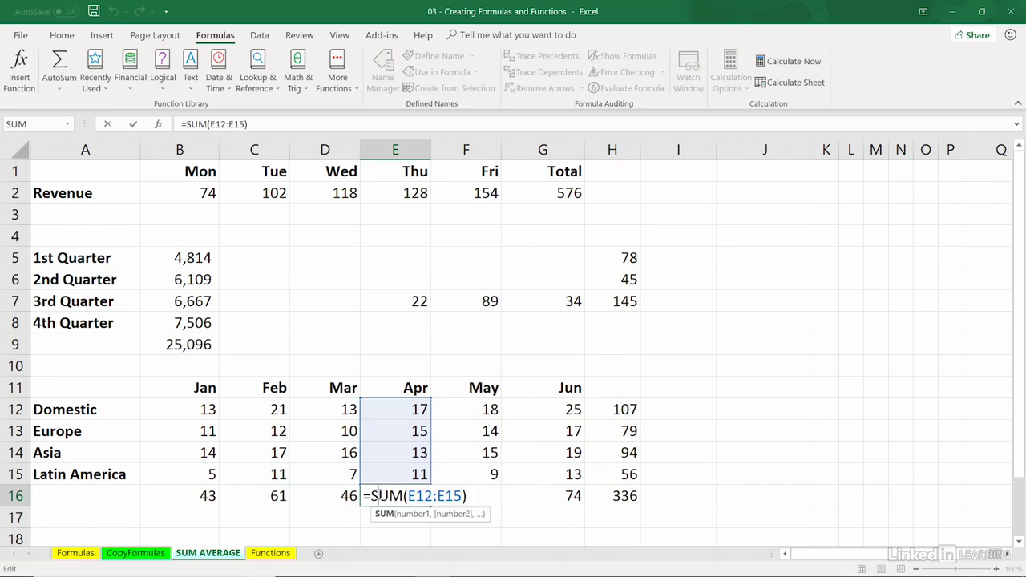
{"action": "key", "text": "Escape"}
{"action": "left_click", "coordinate": [614, 496]}
{"action": "double_click", "coordinate": [614, 496]}
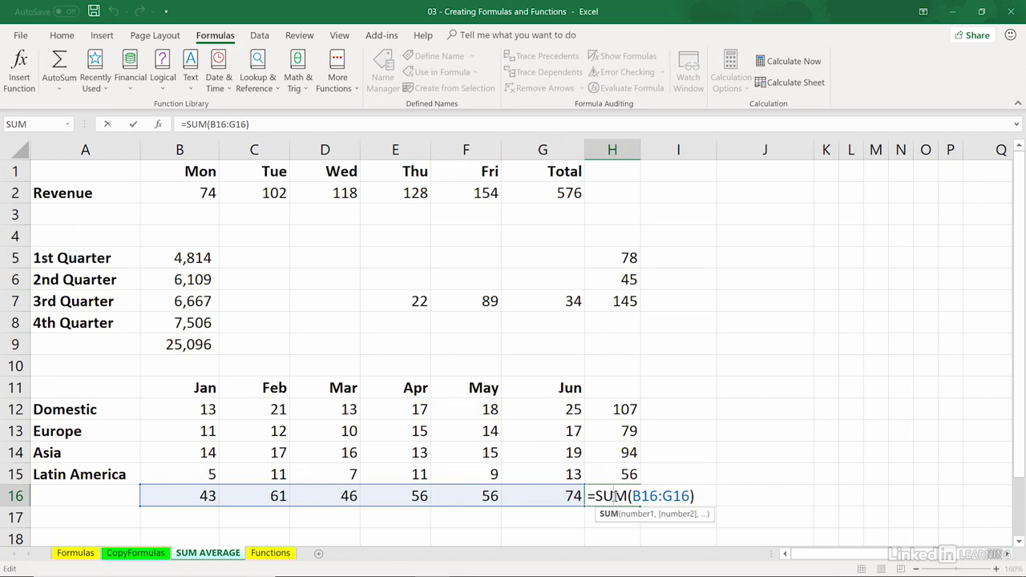
{"action": "key", "text": "Escape"}
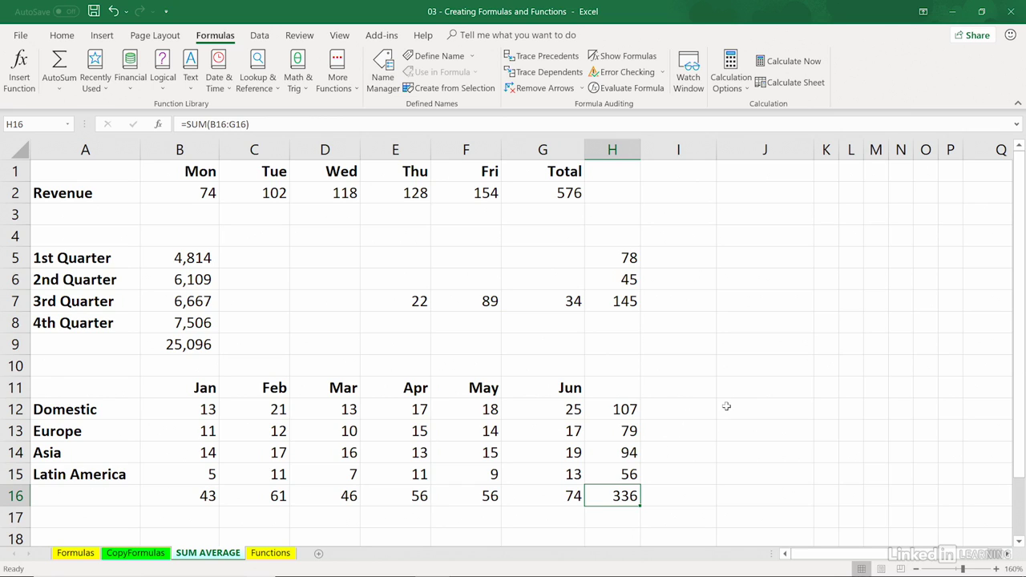
Undo the regional table's sum totals and apply the AutoSum Average option to B12:H16 instead.
{"action": "key", "text": "ctrl+z"}
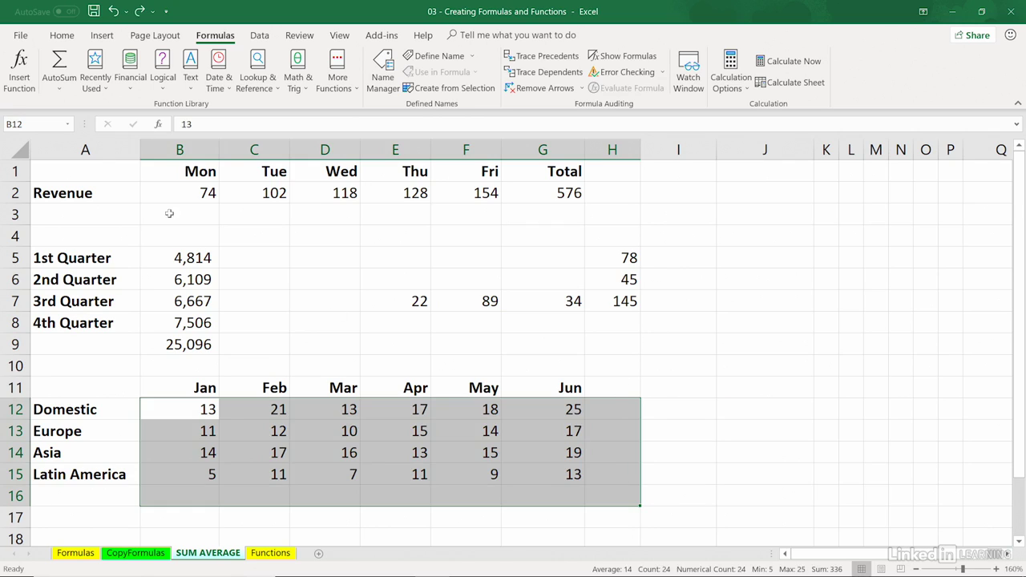
{"action": "left_click", "coordinate": [58, 89]}
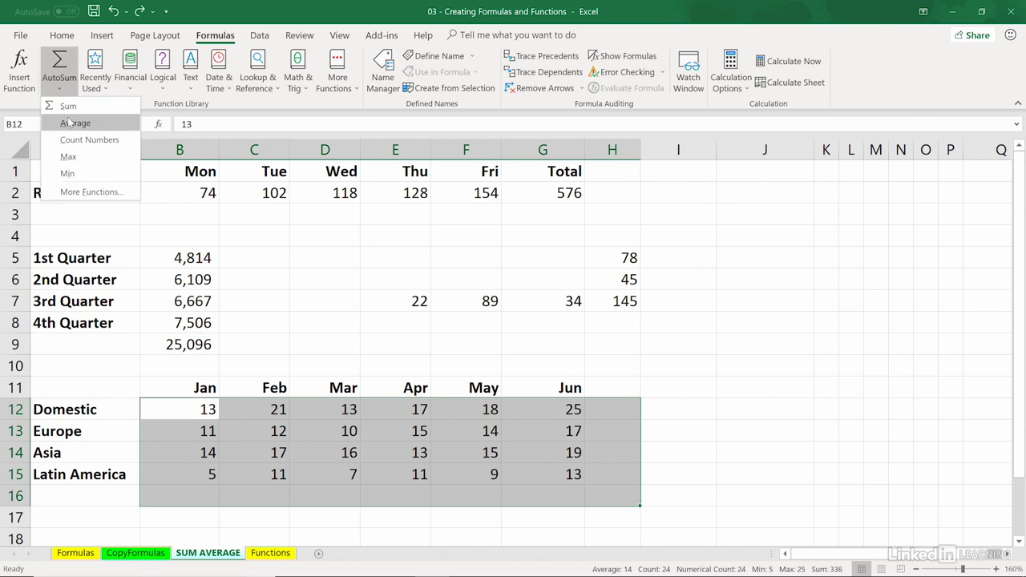
{"action": "left_click", "coordinate": [70, 122]}
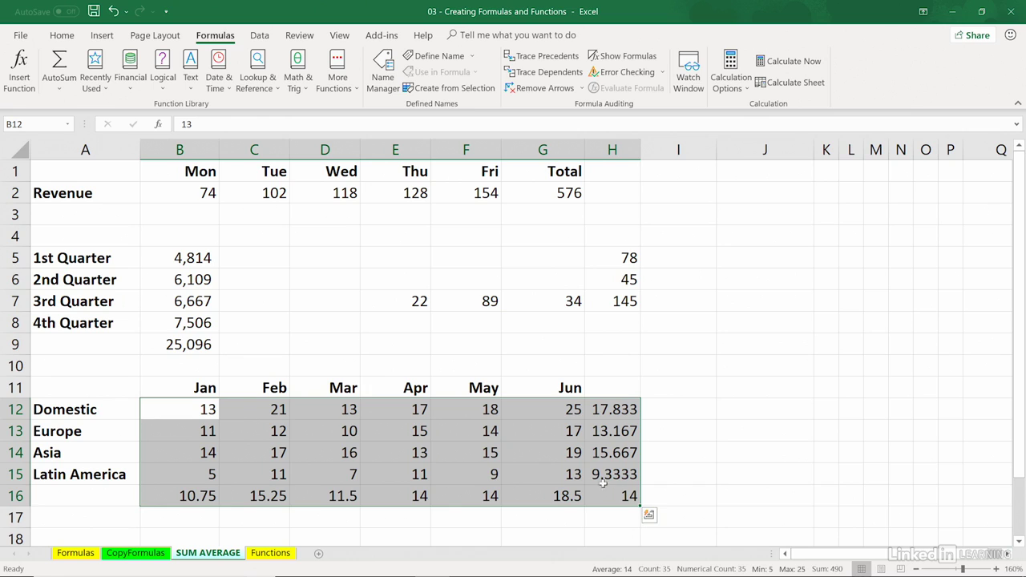
{"action": "left_click", "coordinate": [747, 435]}
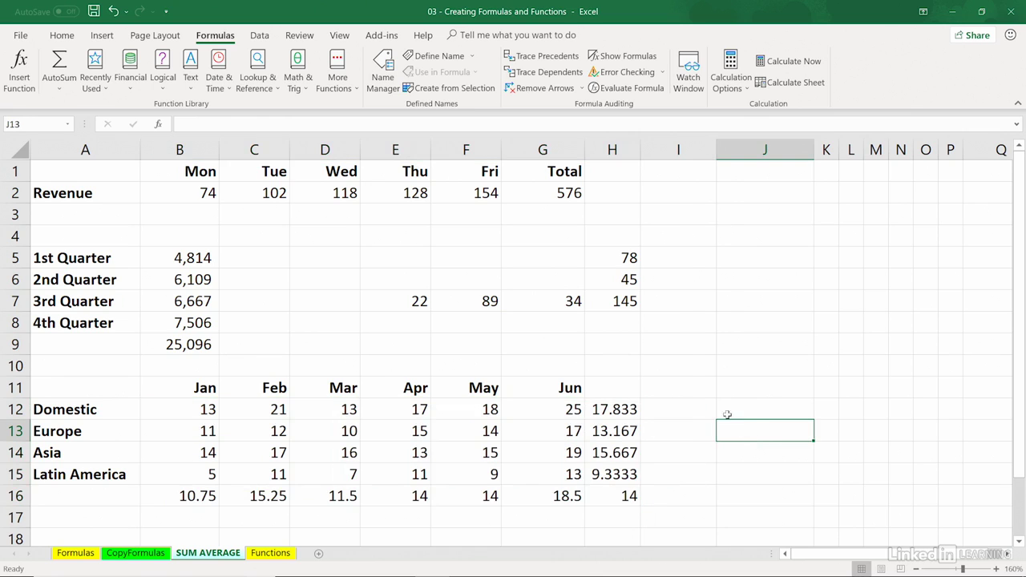
{"action": "left_click", "coordinate": [467, 255]}
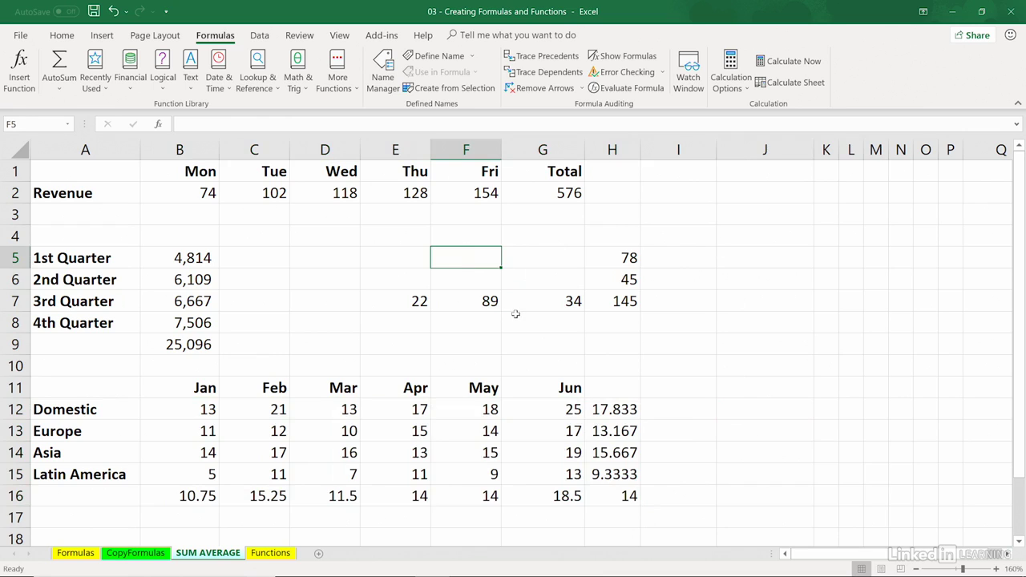
{"action": "type", "text": "=su"}
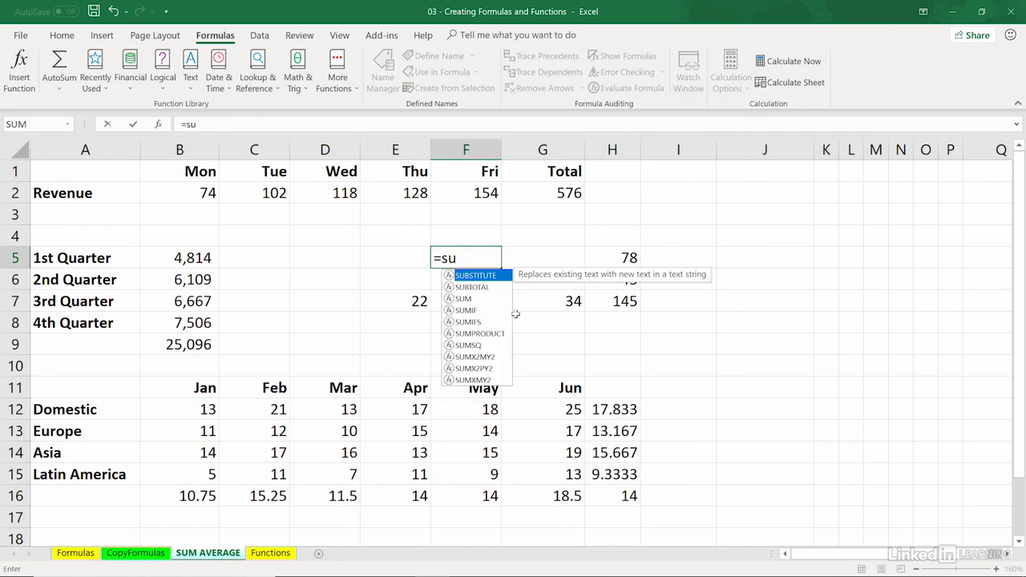
{"action": "type", "text": "m("}
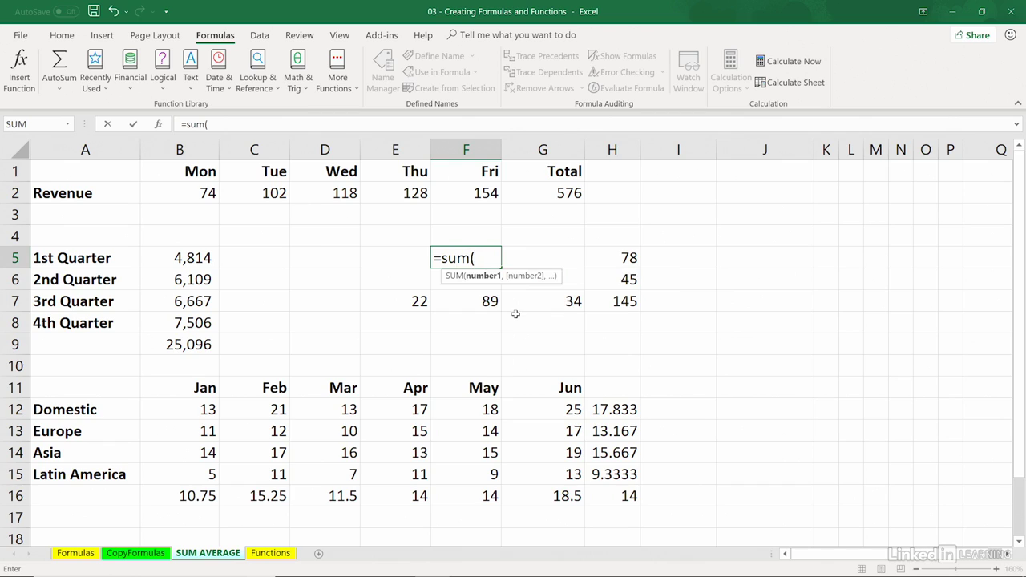
{"action": "key", "text": "Escape"}
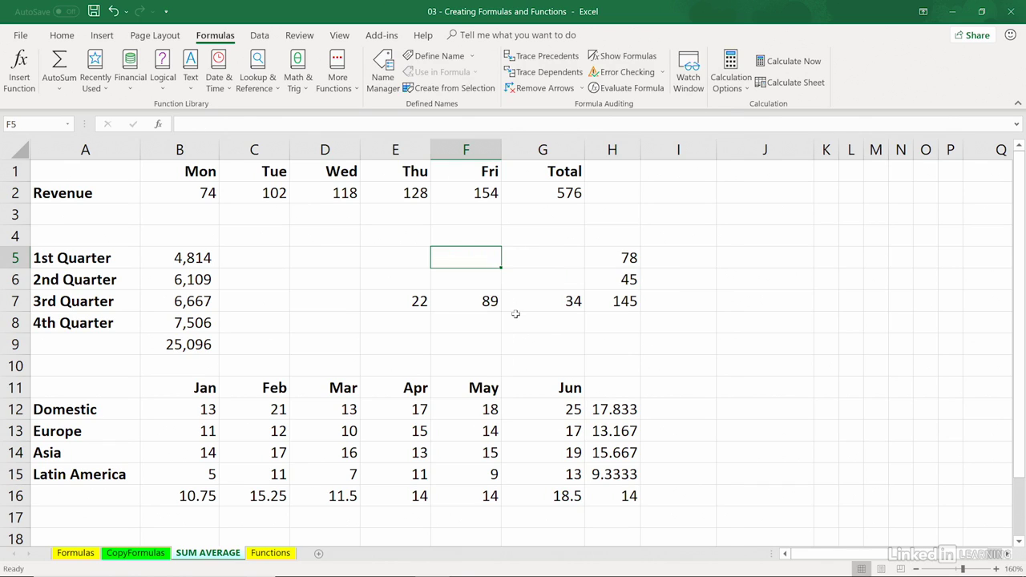
Insert an AutoSum in F5, changing its suggested range to the four quarterly values in B5:B8.
{"action": "key", "text": "alt+equal"}
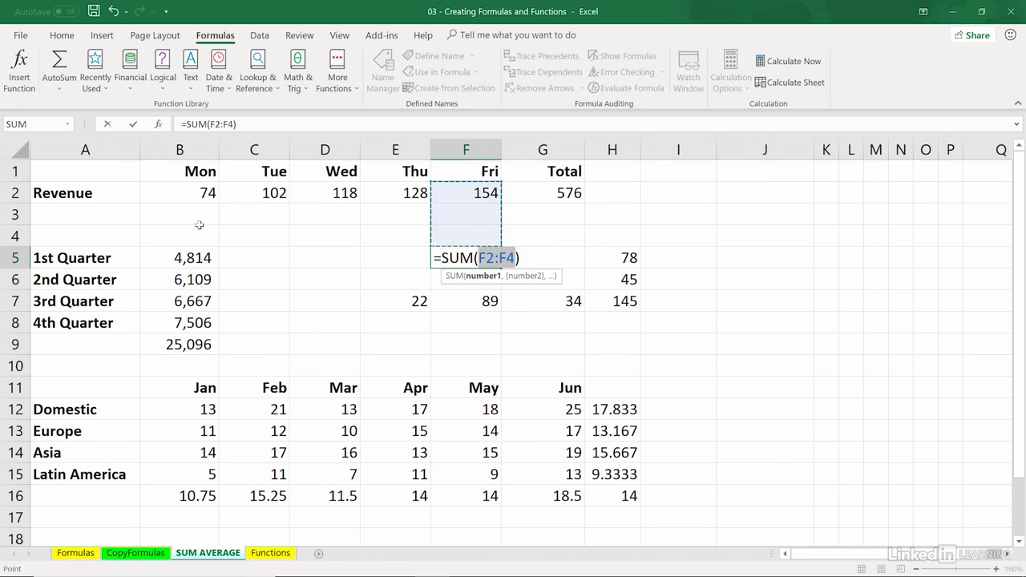
{"action": "left_click_drag", "start_coordinate": [179, 259], "coordinate": [183, 323]}
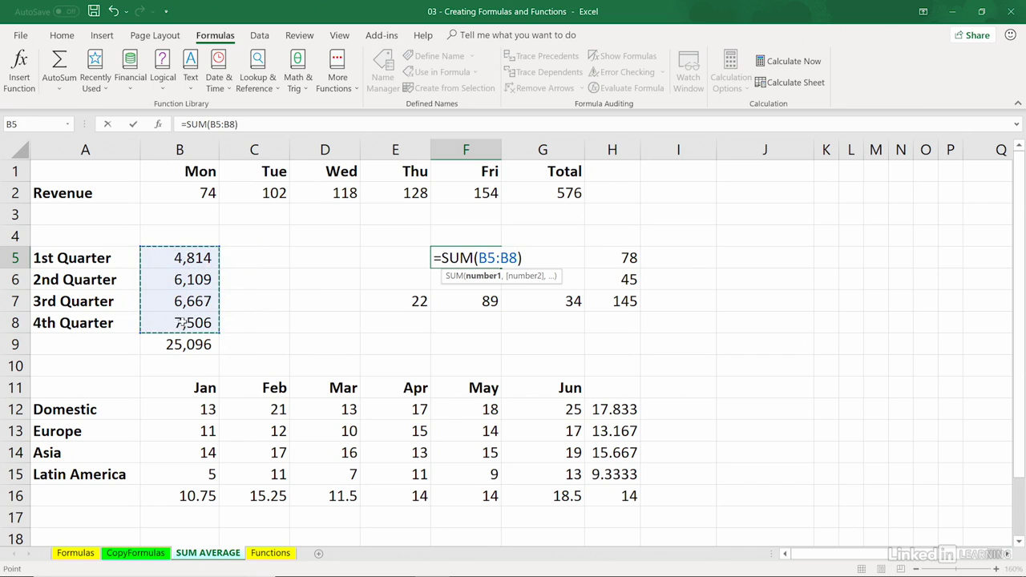